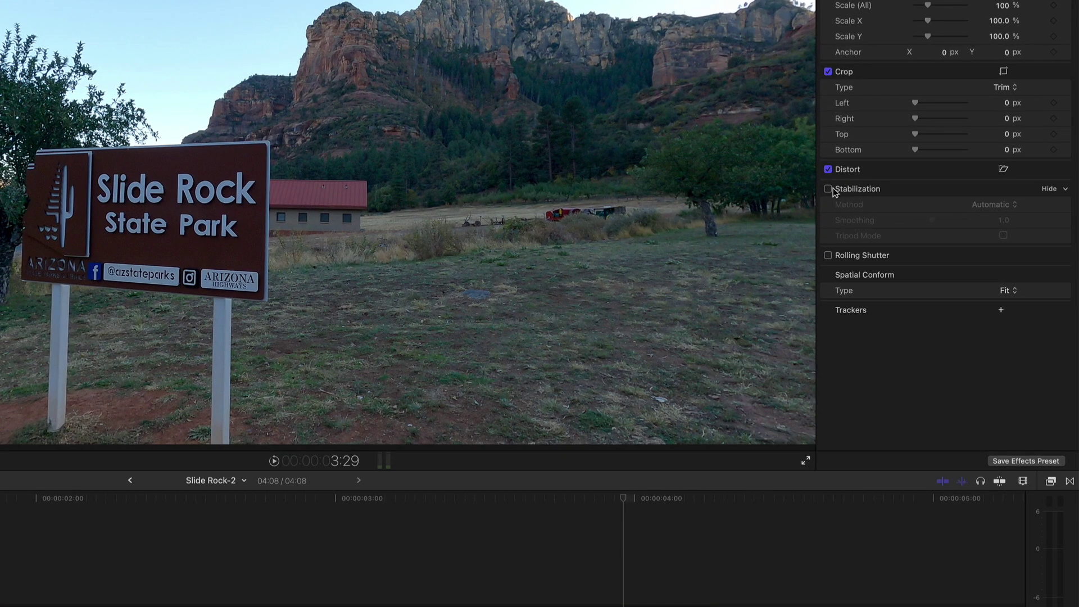
# Step: Enable SmoothCam stabilization on the sign clip with Translation Smooth raised to 2.53
pyautogui.click(828, 189)
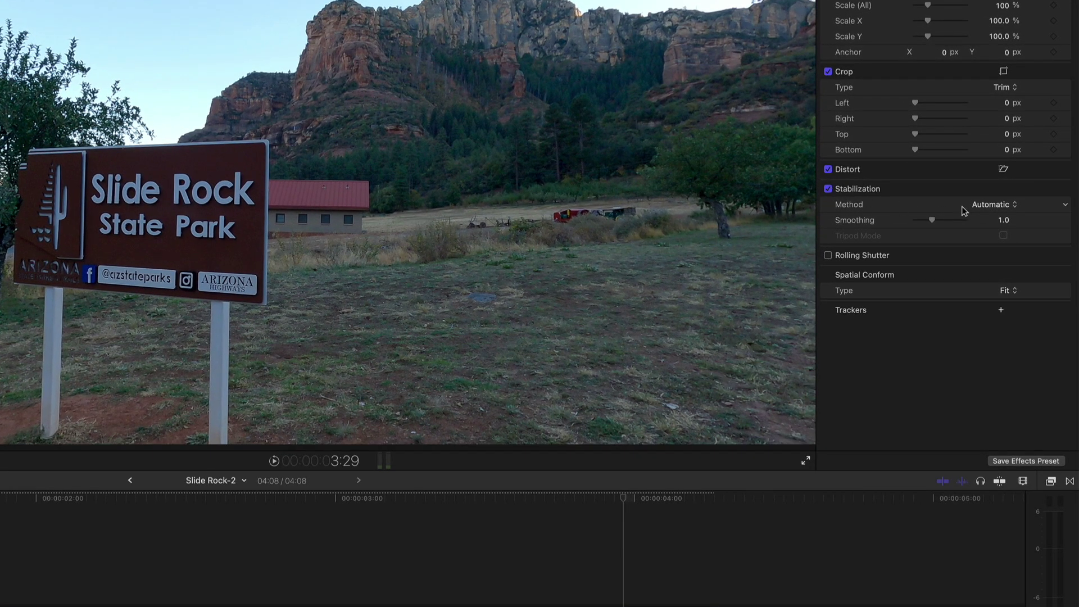
pyautogui.click(991, 205)
pyautogui.click(979, 236)
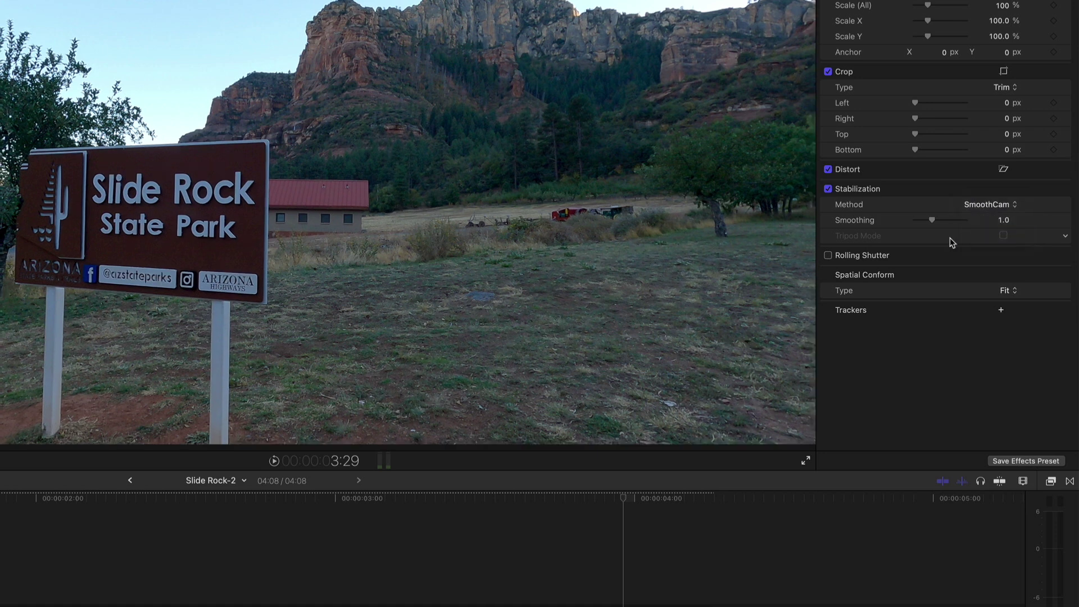
pyautogui.moveTo(931, 221); pyautogui.dragTo(935, 220)
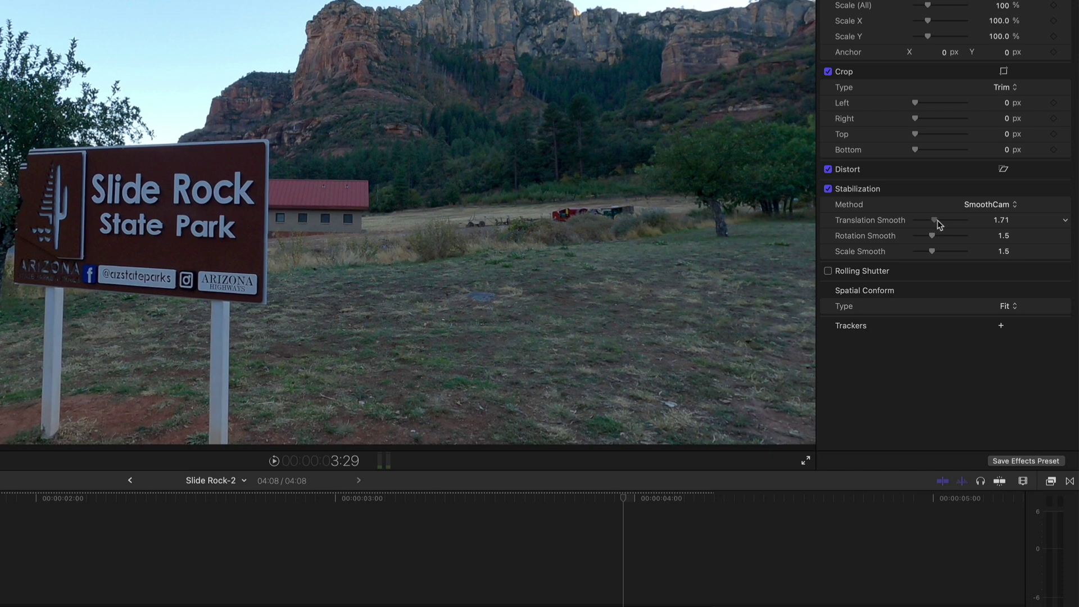
pyautogui.moveTo(934, 220); pyautogui.dragTo(945, 259)
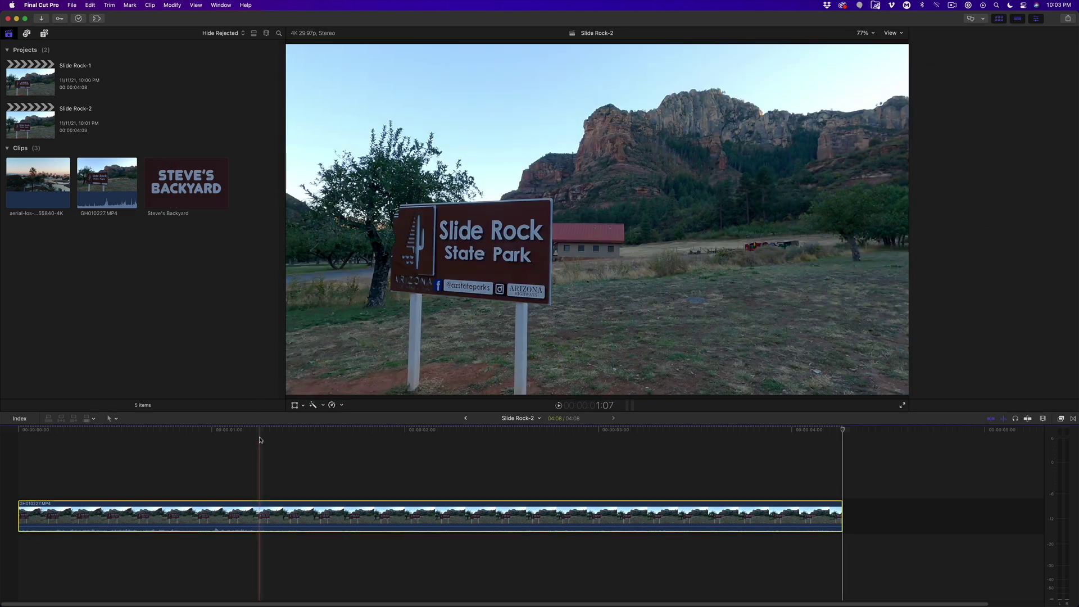
# Step: Select the sign clip's full range and drop the Steve's Backyard graphic onto the sign
pyautogui.click(260, 439)
pyautogui.press('cmd+4')
pyautogui.press('x')
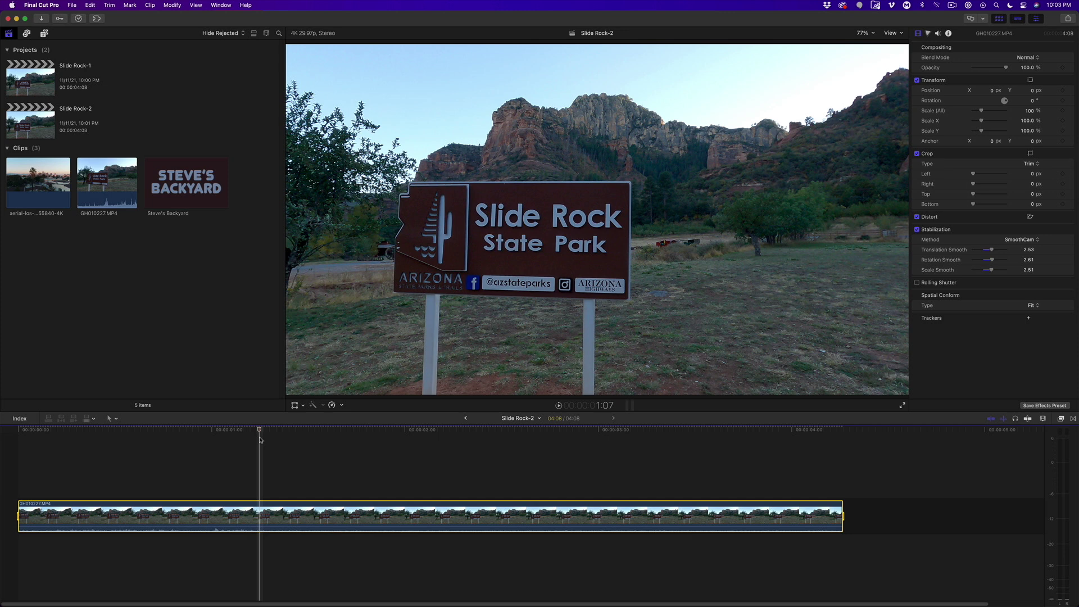
pyautogui.moveTo(186, 186); pyautogui.dragTo(504, 254)
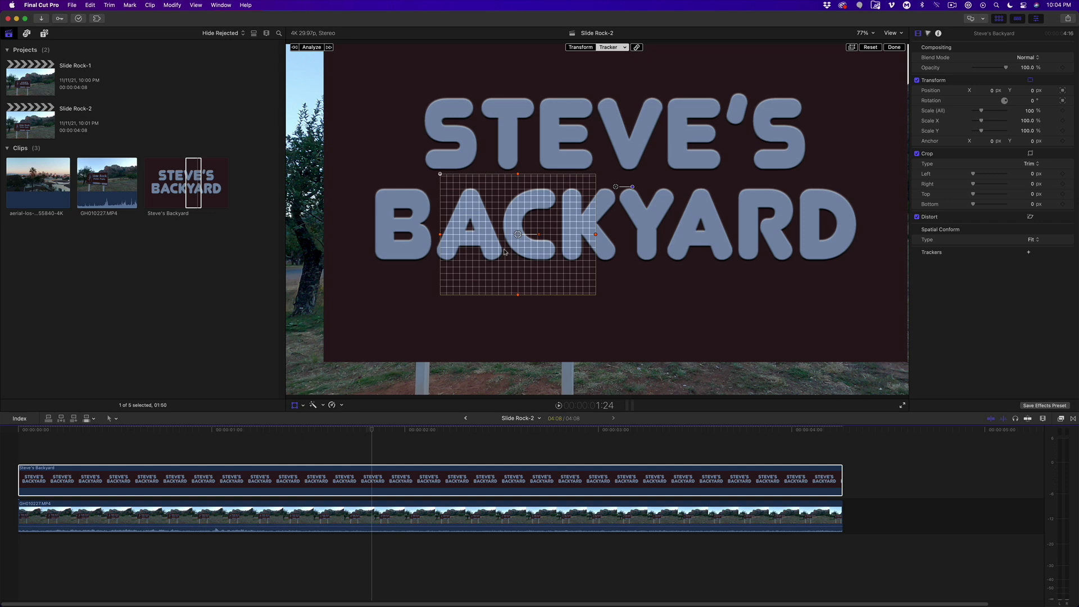
# Step: Move the Steve's Backyard graphic over the sign and distort its four corners onto the sign face
pyautogui.moveTo(504, 252); pyautogui.dragTo(417, 297)
pyautogui.moveTo(584, 228); pyautogui.dragTo(579, 230)
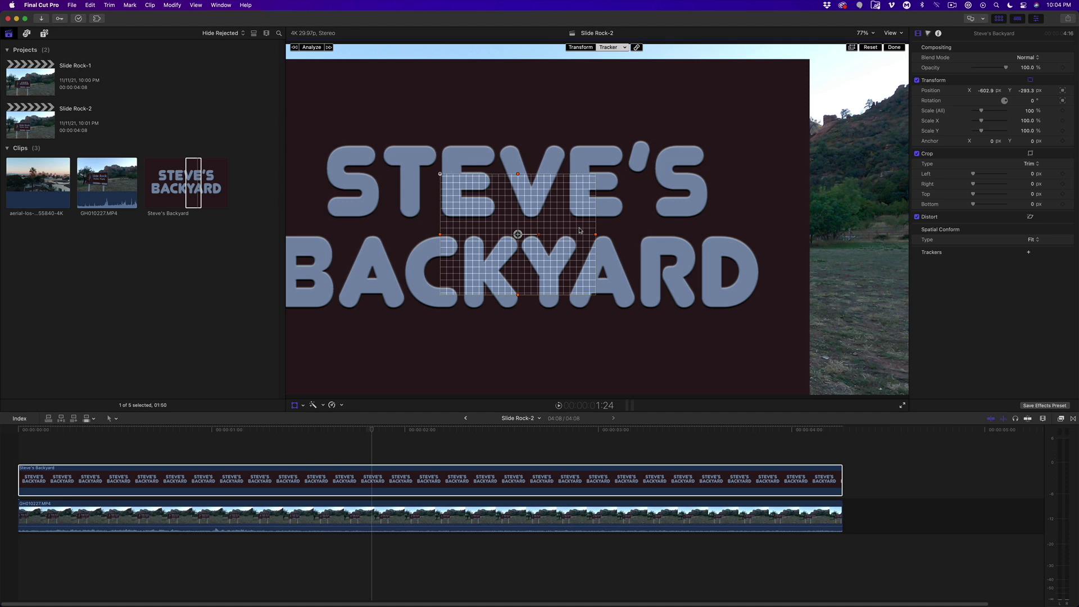
pyautogui.click(303, 405)
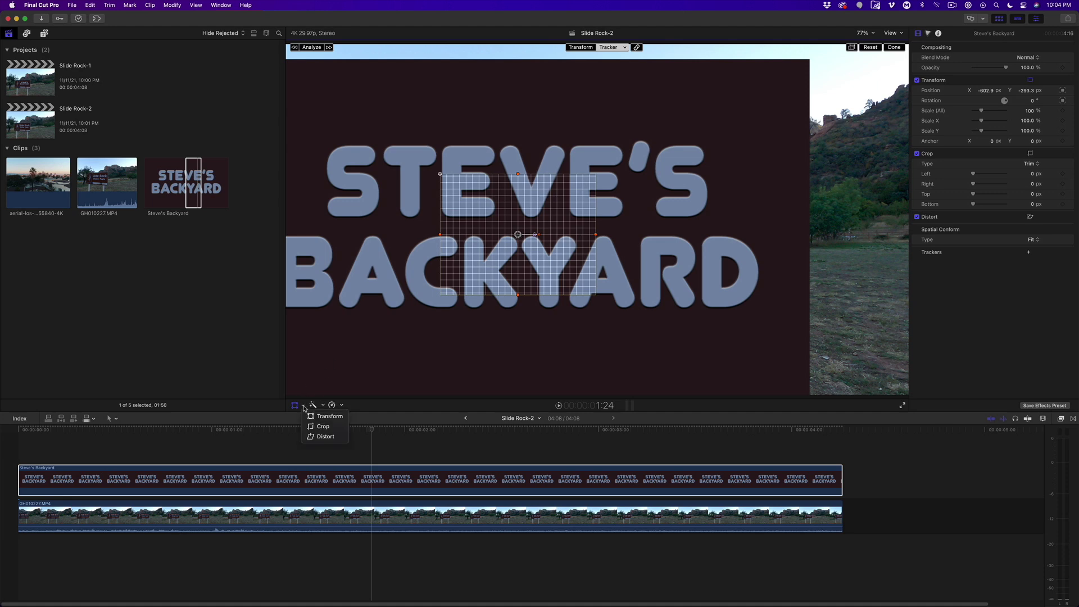
pyautogui.click(325, 436)
pyautogui.moveTo(809, 60); pyautogui.dragTo(604, 192)
pyautogui.press('super+minus')
pyautogui.moveTo(730, 343); pyautogui.dragTo(601, 258)
pyautogui.moveTo(356, 343); pyautogui.dragTo(507, 255)
pyautogui.moveTo(357, 115); pyautogui.dragTo(508, 201)
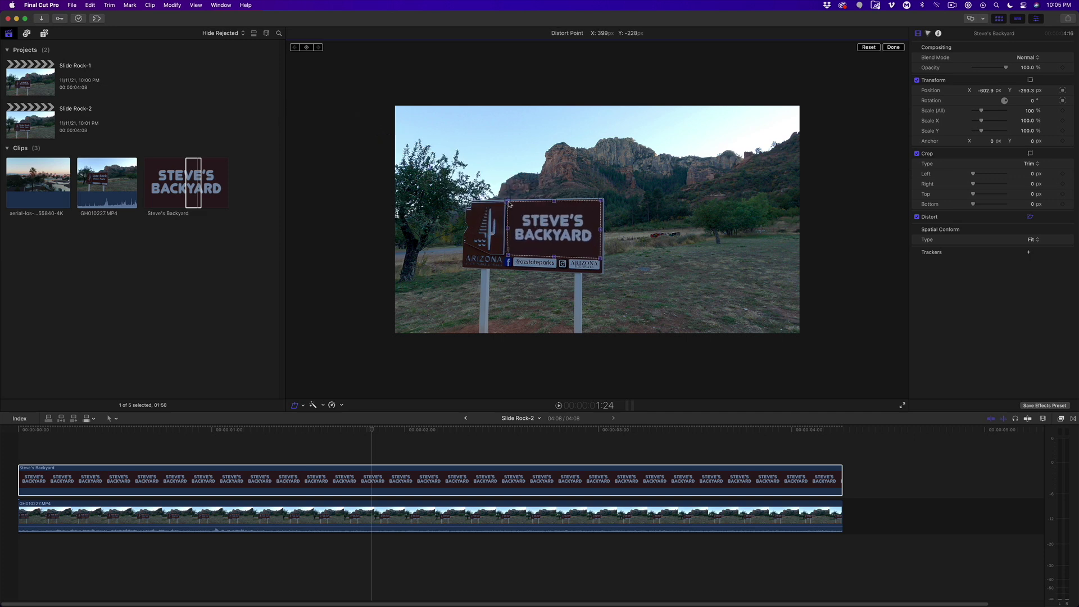
# Step: Switch the viewer to Transform controls and analyze the sign's motion for tracking
pyautogui.rightClick(415, 304)
pyautogui.click(433, 306)
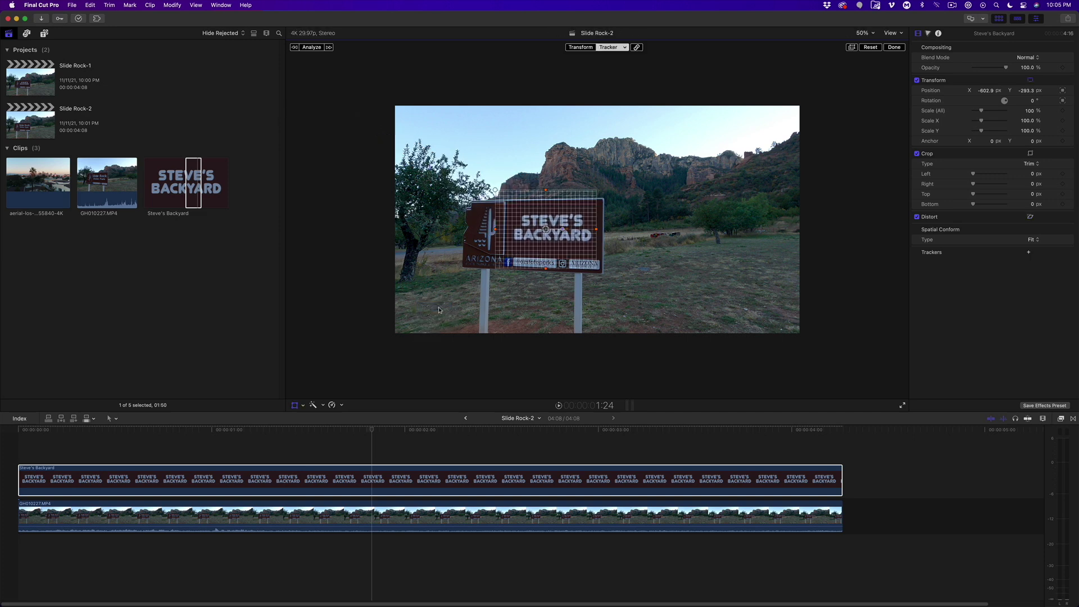
pyautogui.click(313, 48)
# Step: Play the tracked result back from near the start of the clip
pyautogui.click(29, 452)
pyautogui.press('space')
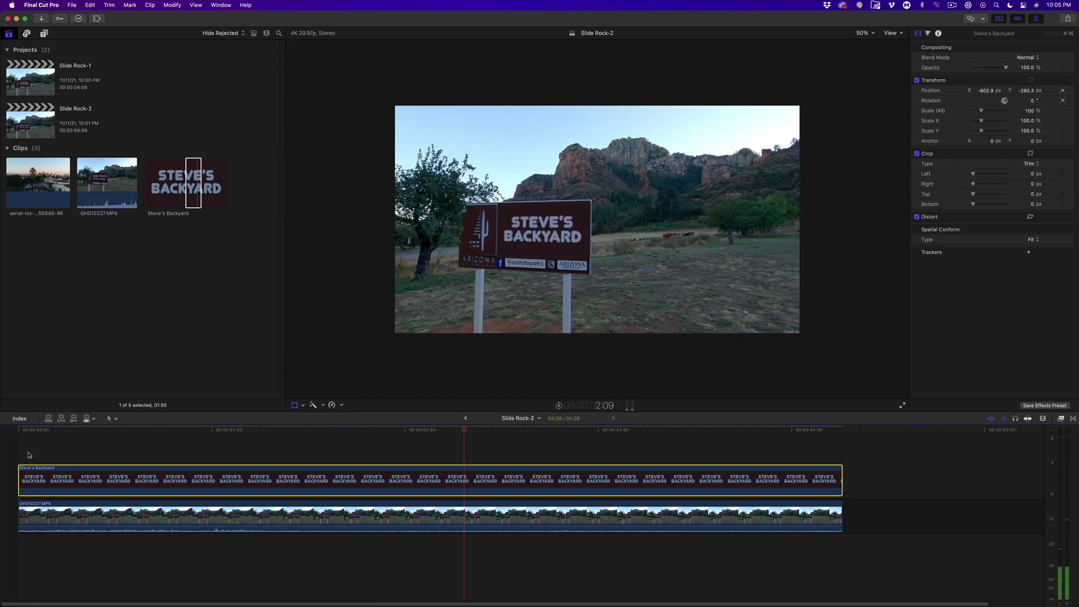
pyautogui.press('space')
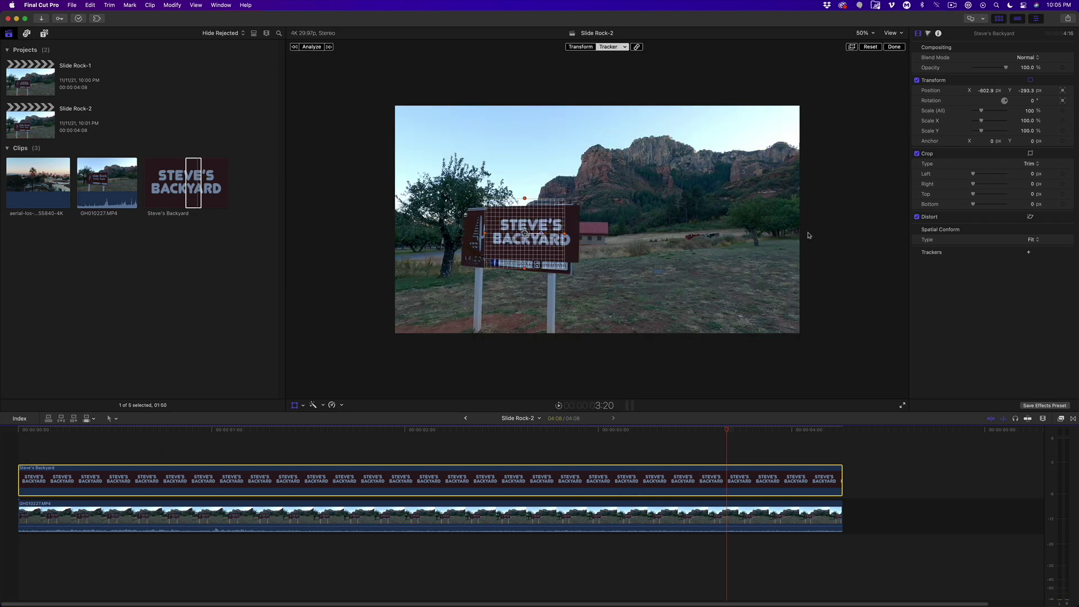
# Step: Enable Scale in the Transform tracker options and replay the clip from near the start
pyautogui.click(1069, 81)
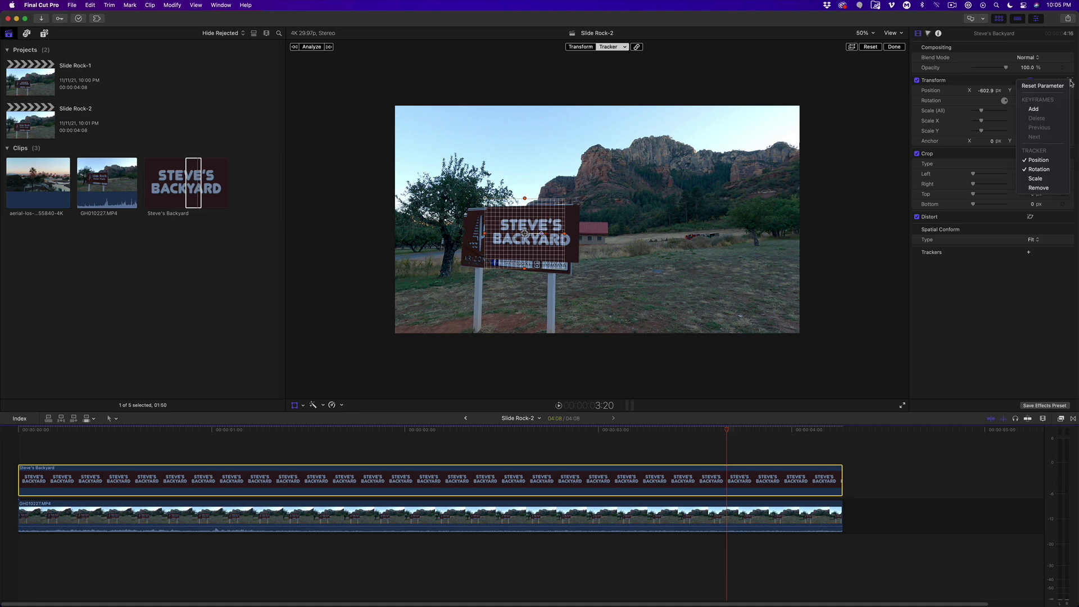
pyautogui.click(1051, 180)
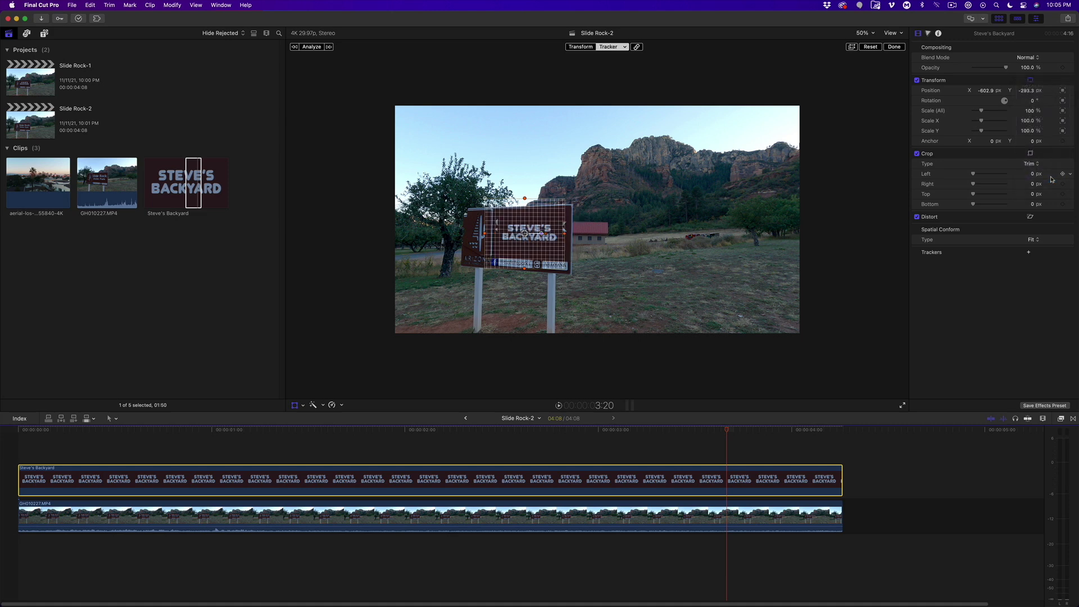
pyautogui.click(114, 429)
pyautogui.press('space')
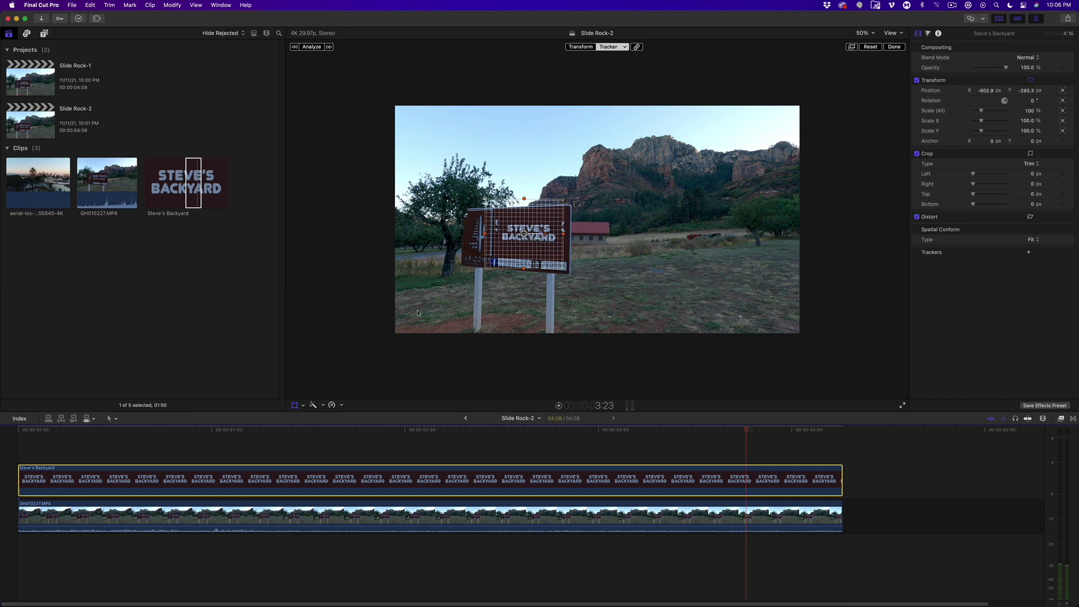
# Step: Fine-tune all four Distort corners of the graphic to the sign's edges
pyautogui.rightClick(430, 272)
pyautogui.click(448, 298)
pyautogui.moveTo(497, 217); pyautogui.dragTo(494, 215)
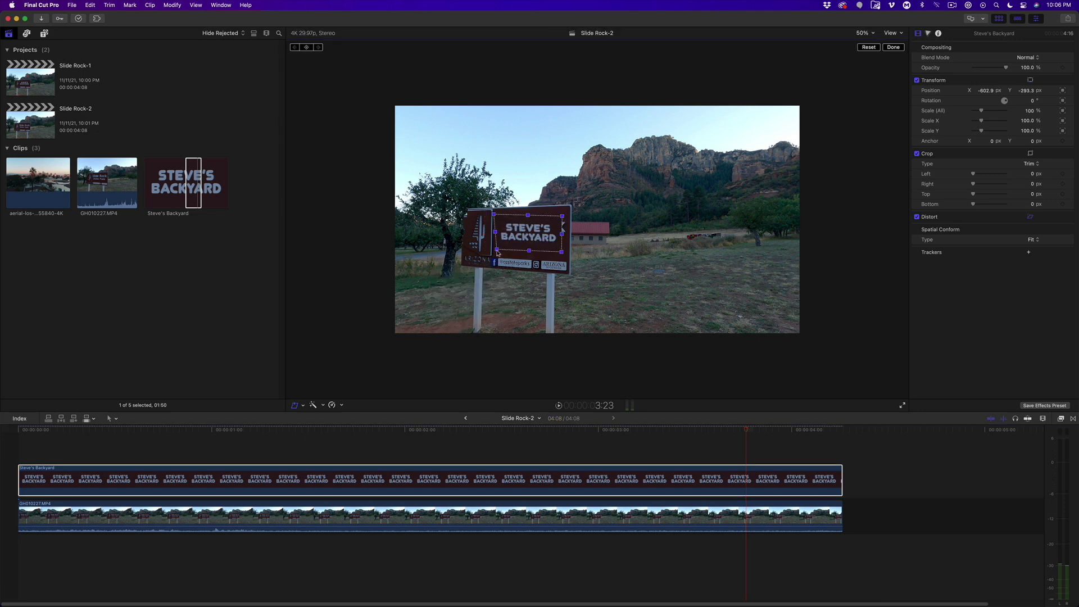
pyautogui.moveTo(497, 251); pyautogui.dragTo(493, 252)
pyautogui.moveTo(561, 253); pyautogui.dragTo(565, 257)
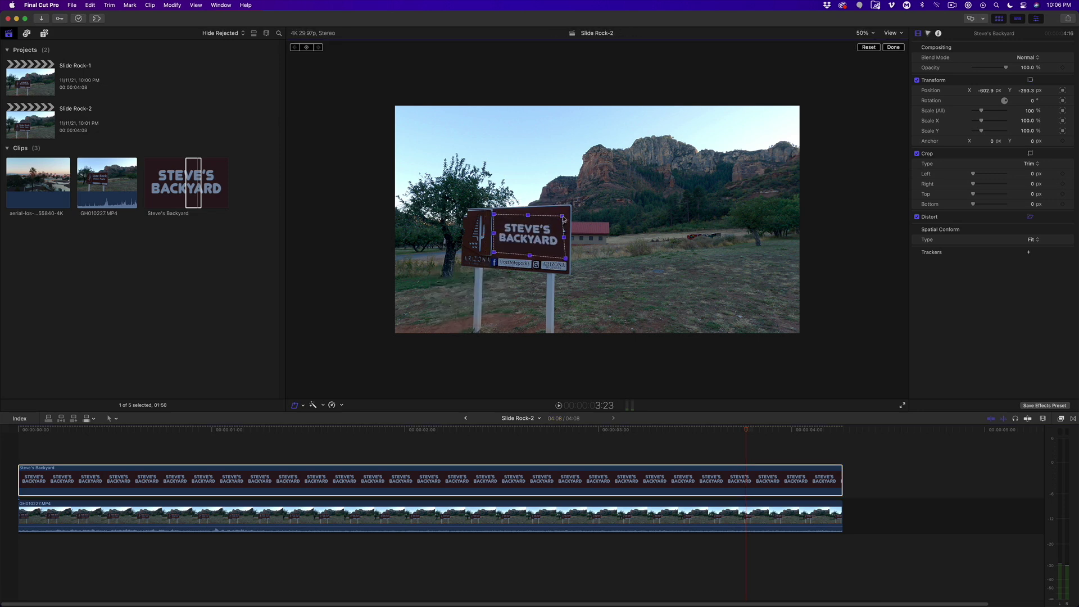
pyautogui.moveTo(562, 216); pyautogui.dragTo(567, 212)
# Step: Review the graphic's fit on the sign by playing backward and forward
pyautogui.press('space')
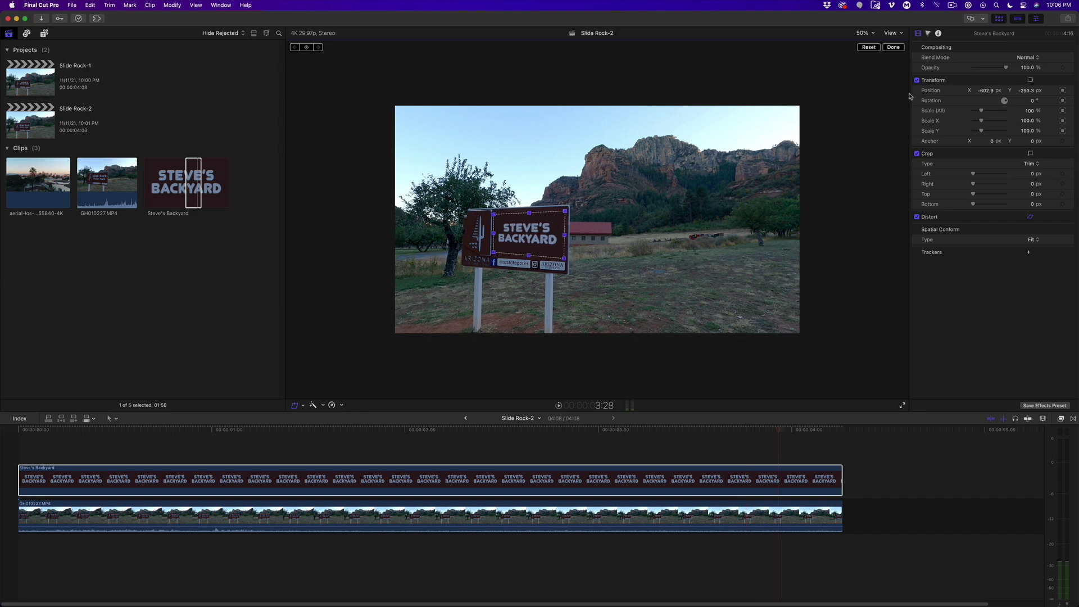
pyautogui.press('j')
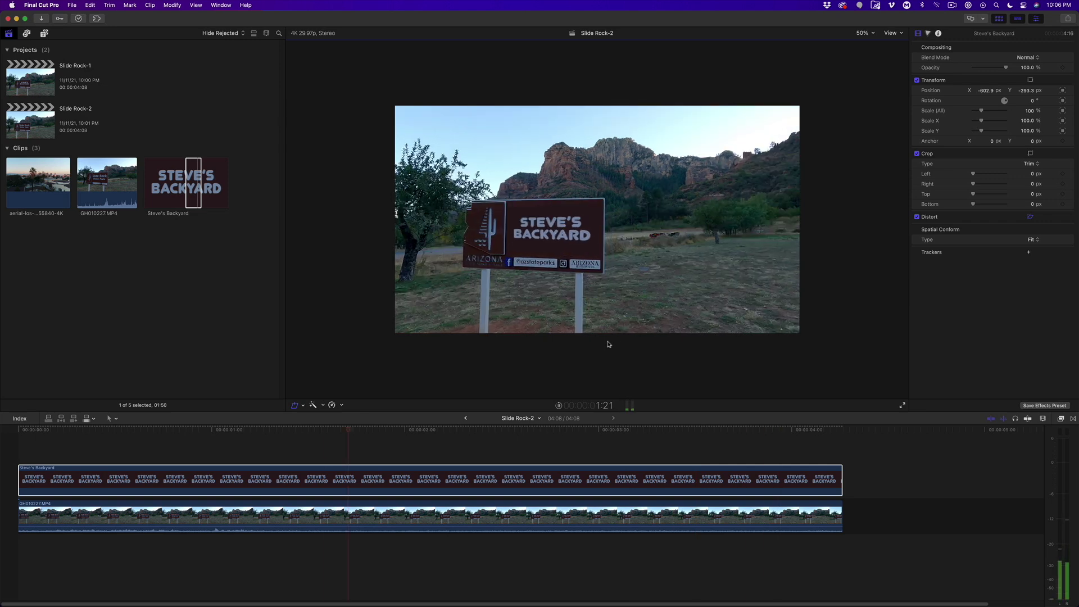
pyautogui.press('l')
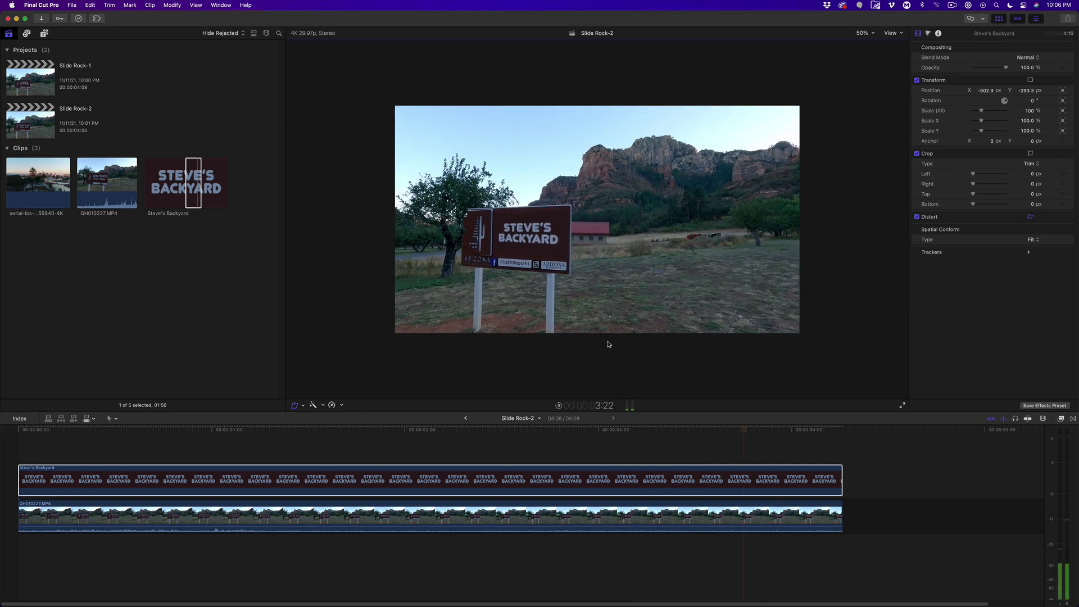
pyautogui.press('space')
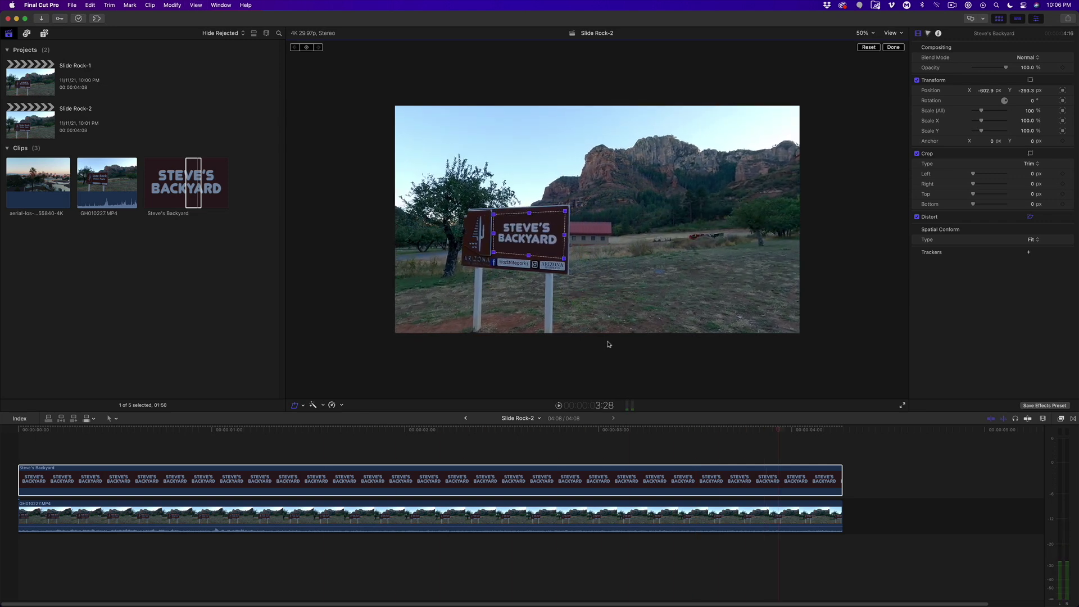